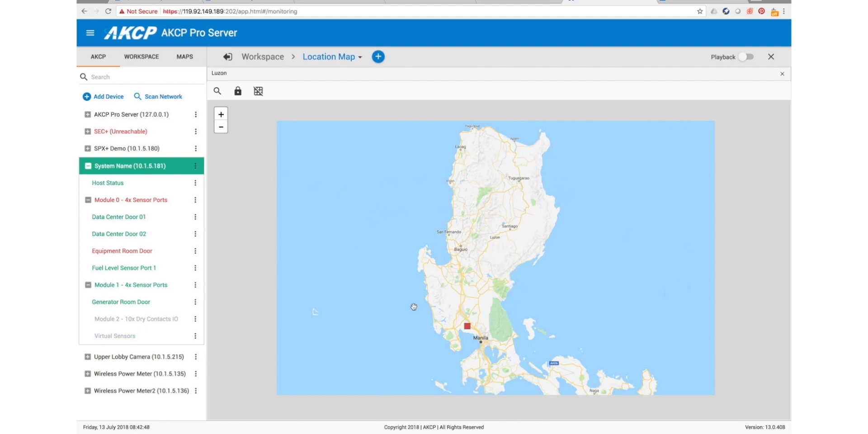
# - Drill down from the Luzon map through the Pampanga and Clark markers to the Data Center Map
pyautogui.click(221, 128)
pyautogui.click(221, 116)
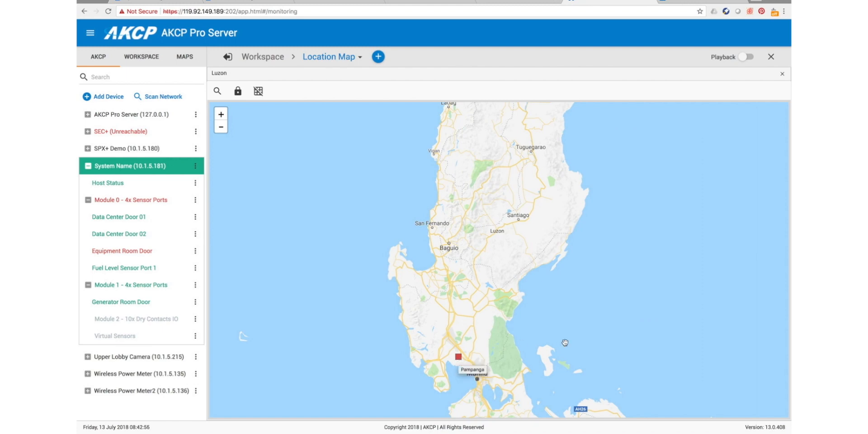
pyautogui.click(458, 358)
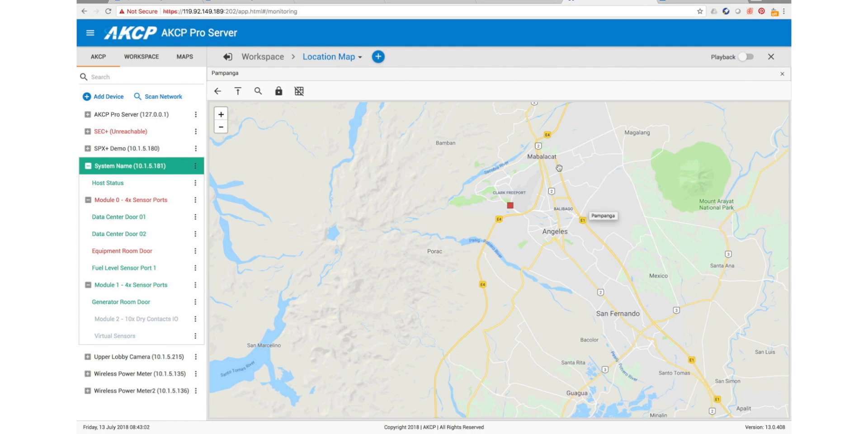
pyautogui.click(510, 207)
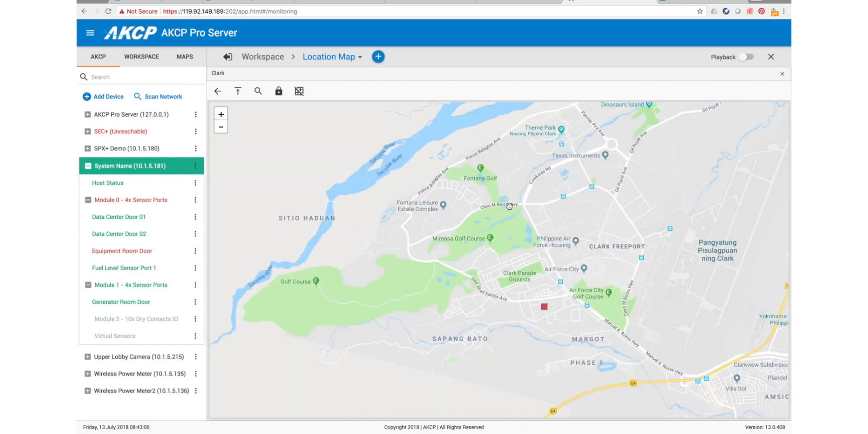
pyautogui.click(544, 308)
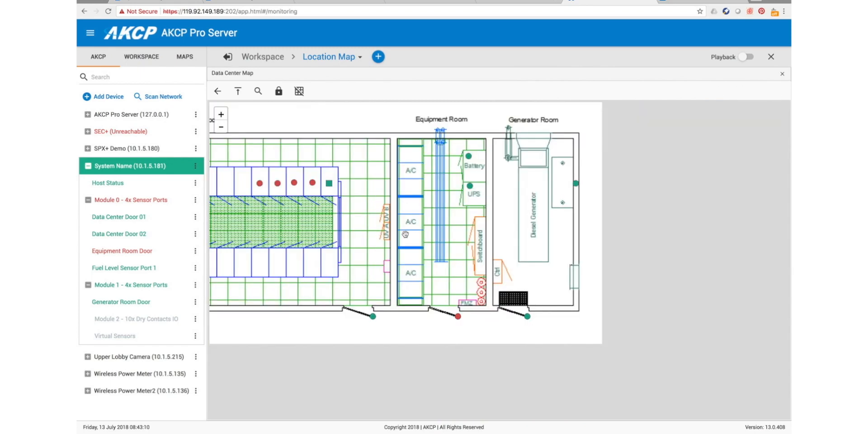
# - Edit the Current - Server 04 marker in the Server Room and set its icon to the standard Triangle shape
pyautogui.moveTo(404, 234); pyautogui.dragTo(589, 268)
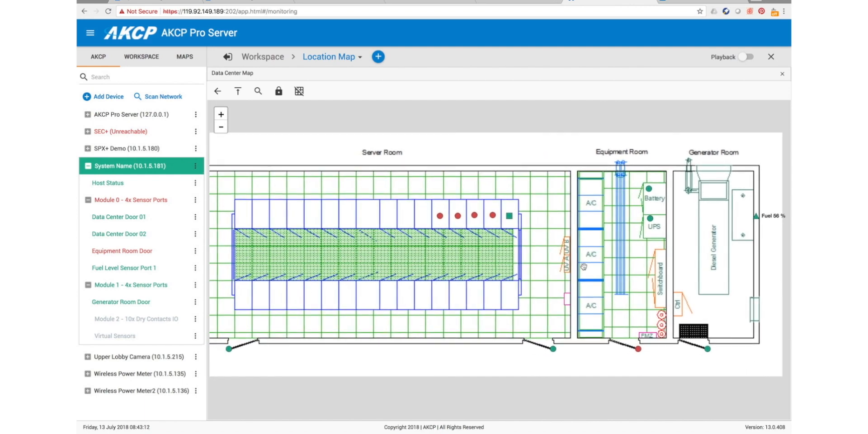
pyautogui.click(221, 129)
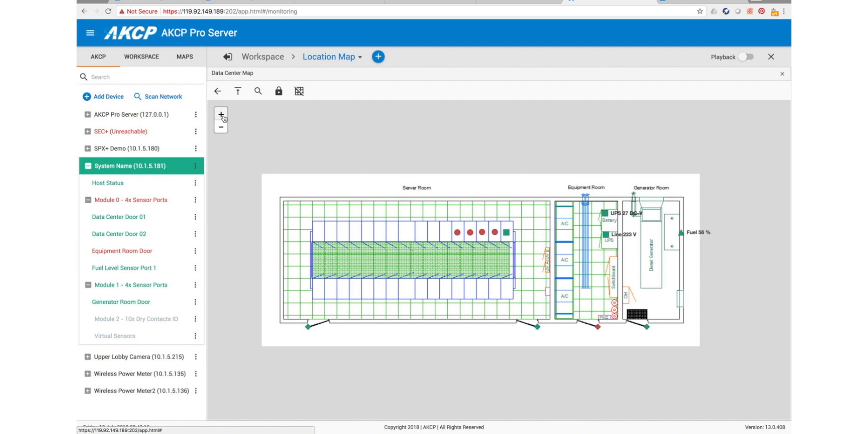
pyautogui.click(221, 116)
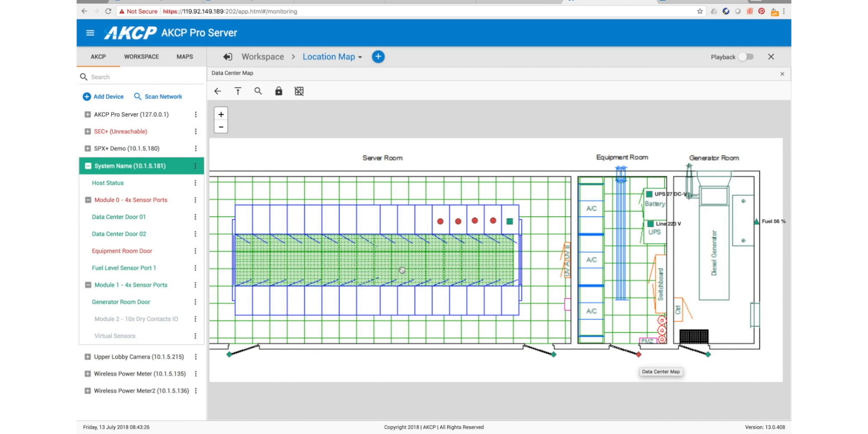
pyautogui.moveTo(402, 270); pyautogui.dragTo(407, 260)
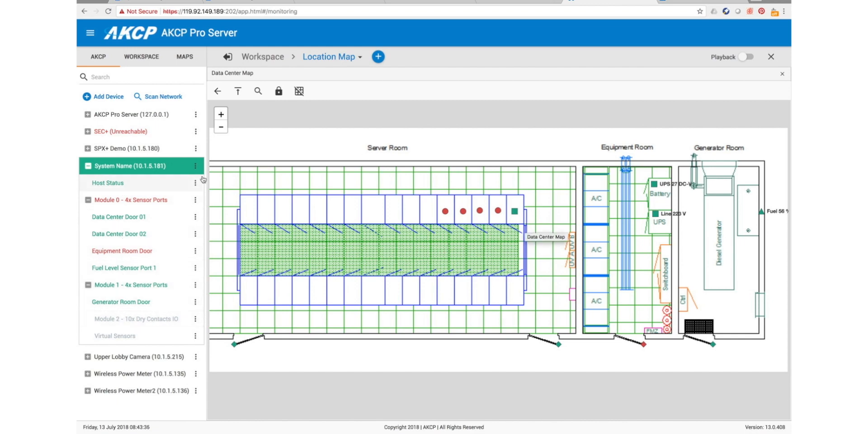
pyautogui.click(445, 211)
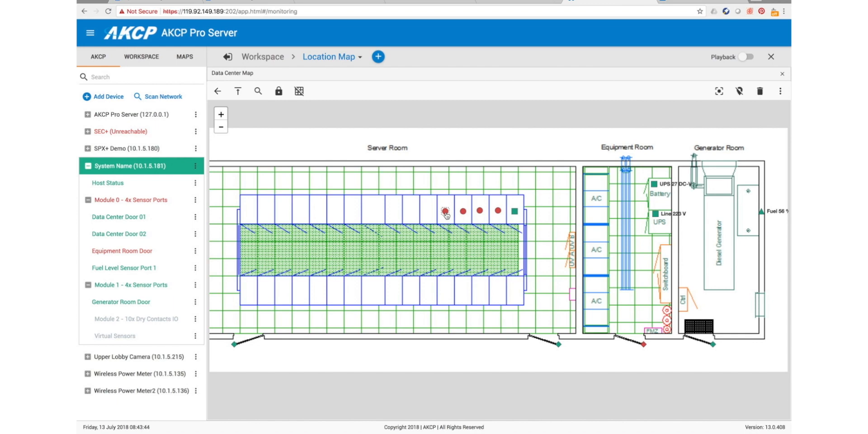
pyautogui.click(781, 94)
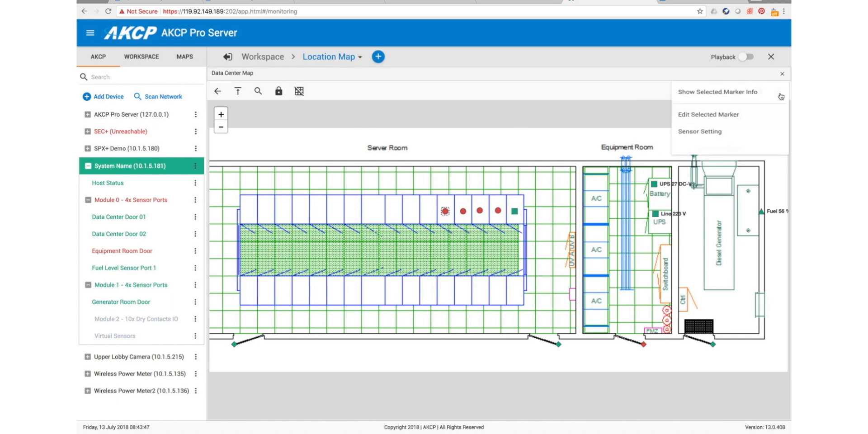
pyautogui.click(725, 123)
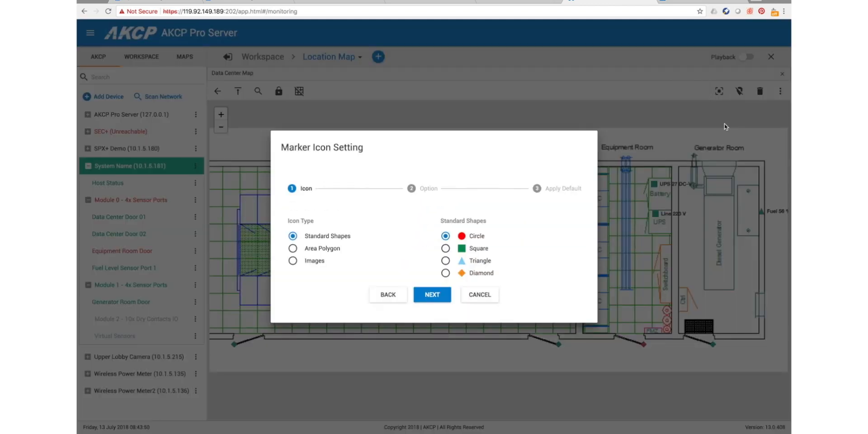
pyautogui.click(293, 248)
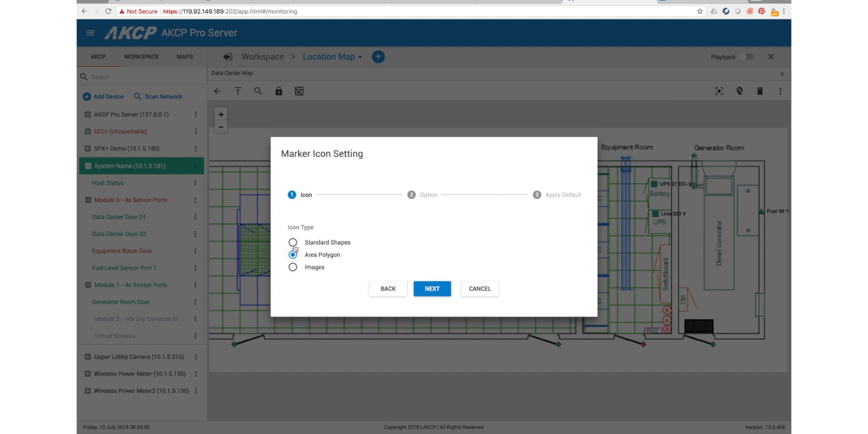
pyautogui.click(292, 268)
pyautogui.click(293, 243)
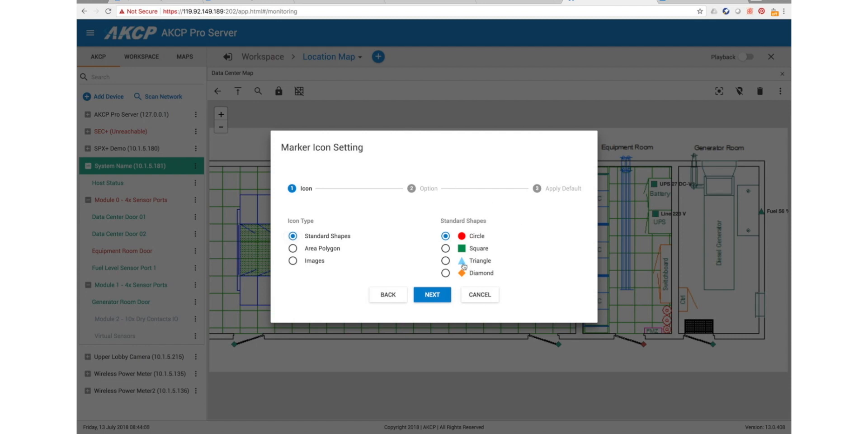
pyautogui.click(446, 262)
pyautogui.click(432, 295)
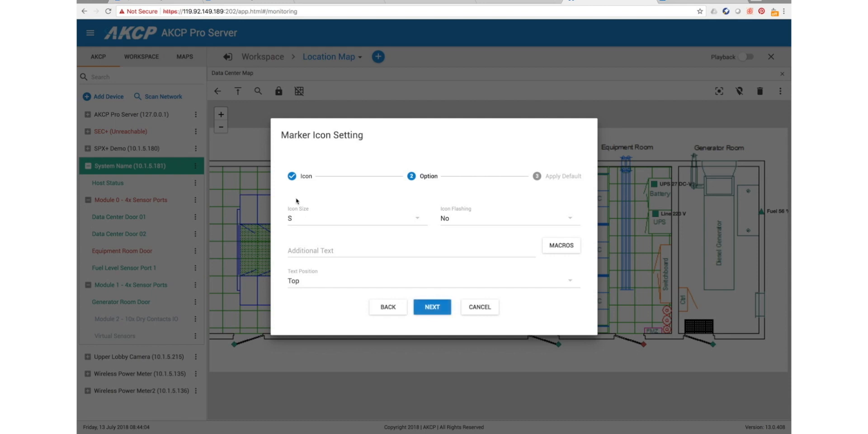
# - Set the marker's icon size to M and browse the macros available for its additional text
pyautogui.click(417, 220)
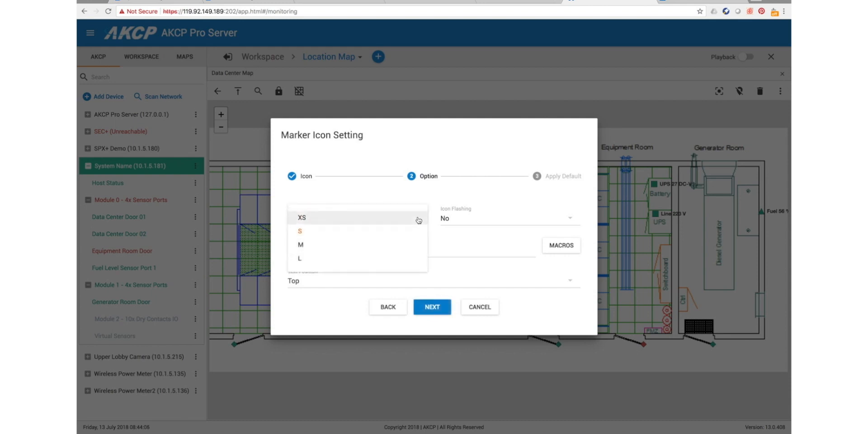
pyautogui.click(318, 248)
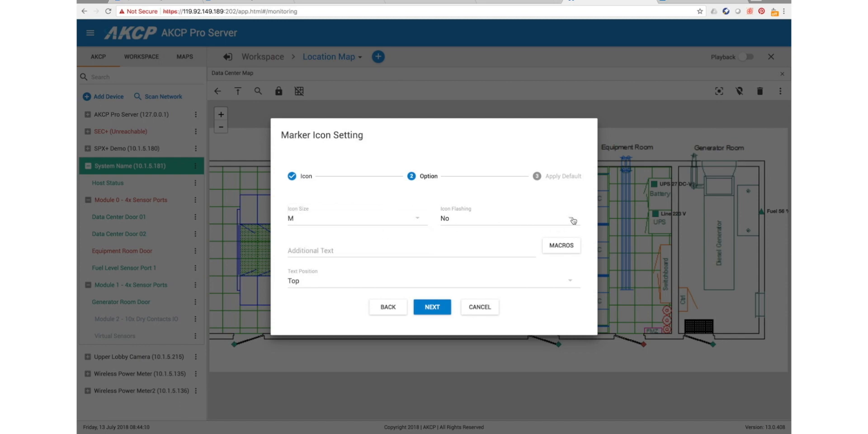
pyautogui.click(333, 251)
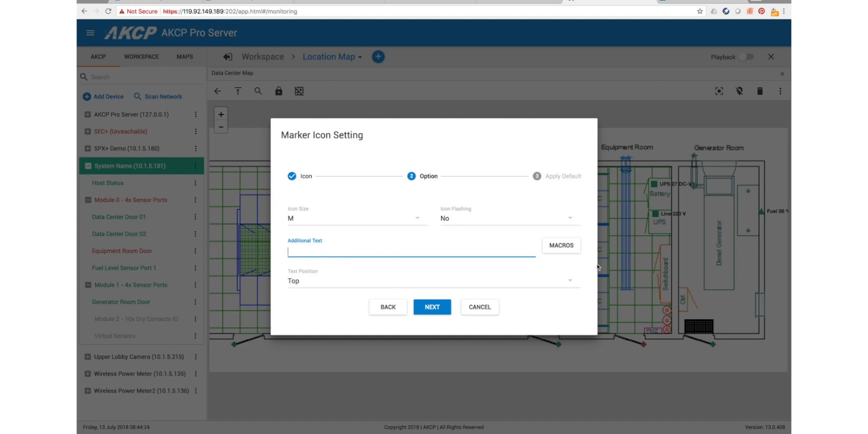
pyautogui.click(569, 250)
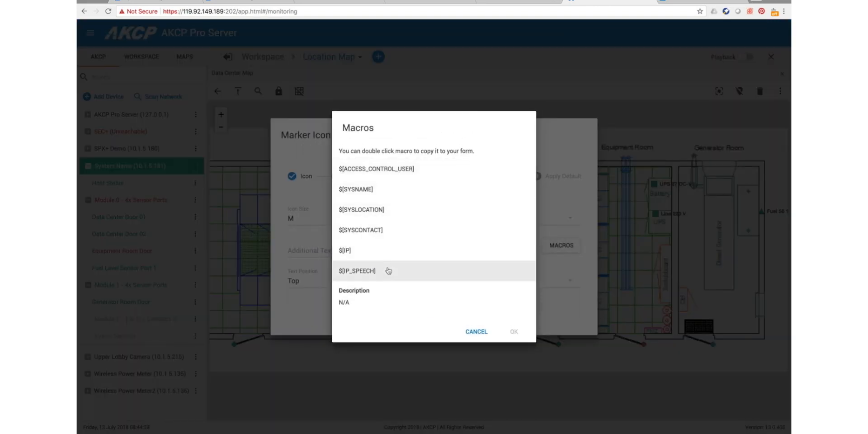
pyautogui.scroll(-5, 388, 270)
pyautogui.scroll(-2, 388, 270)
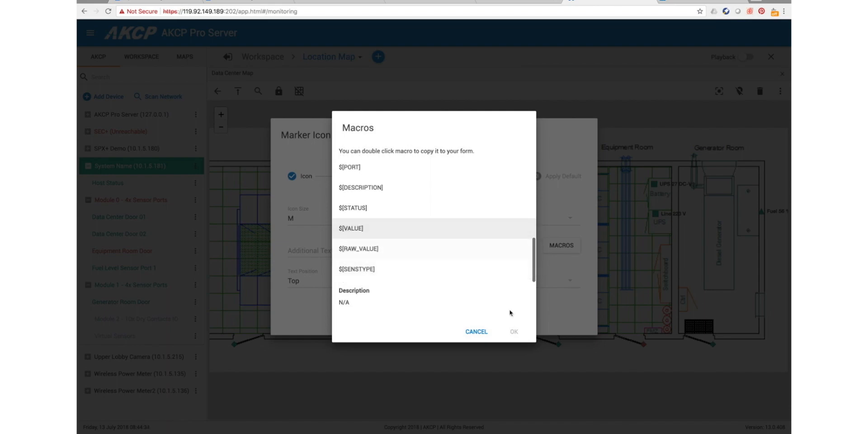
pyautogui.click(480, 333)
# - Enter "Server 04 $[VALUE]" as the marker's additional text and finish the icon settings without selecting any default types
pyautogui.click(322, 245)
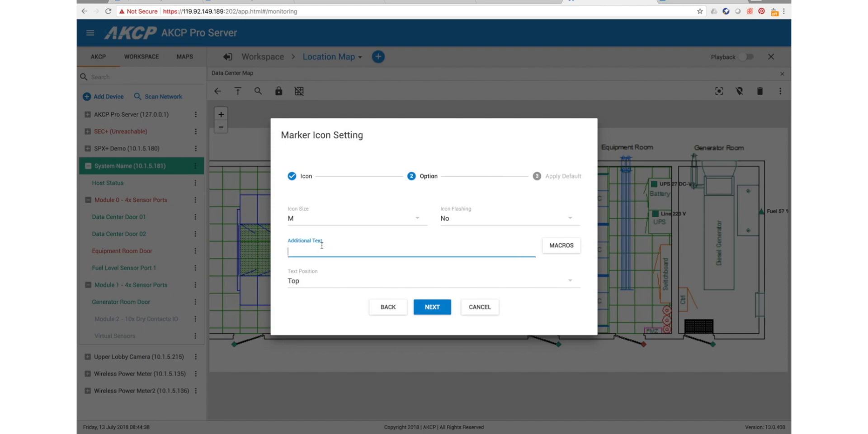
pyautogui.write('Server 04 $[VALUE')
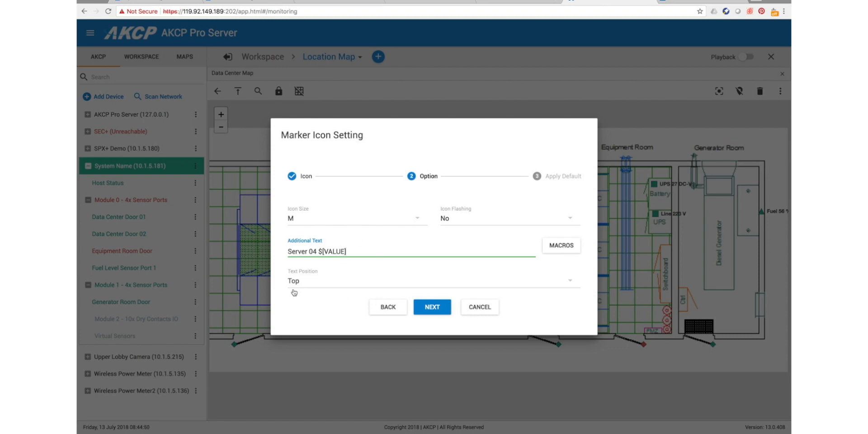
pyautogui.click(433, 309)
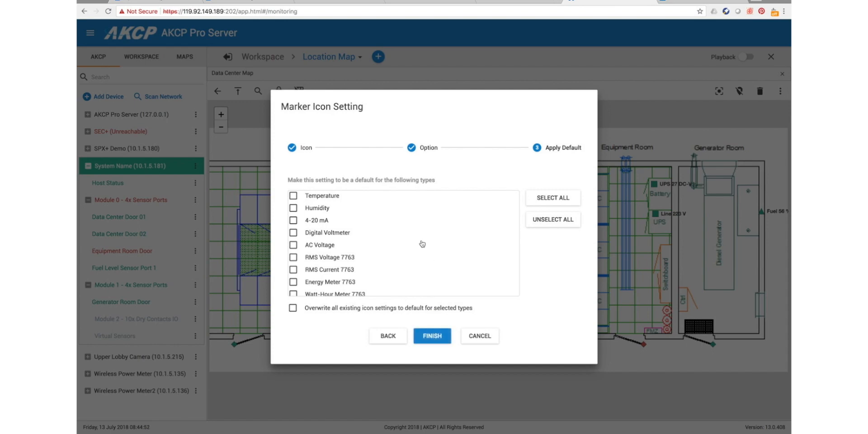
pyautogui.click(432, 335)
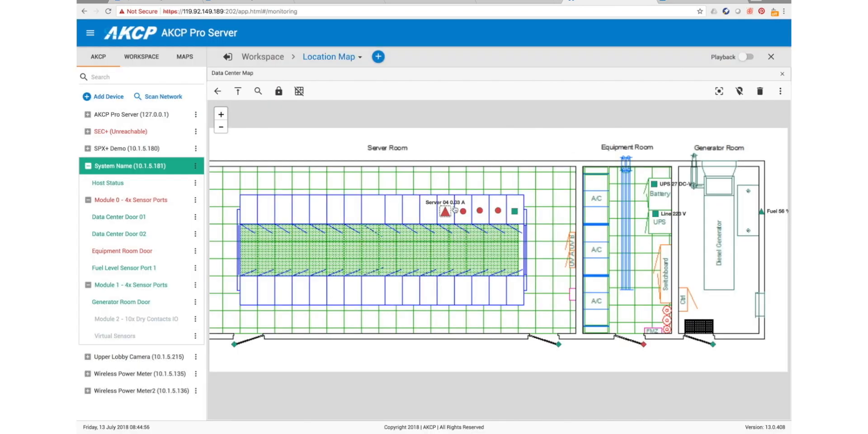
# - Examine the updated Server 04 marker and its label up close on the Data Center Map
pyautogui.click(221, 114)
pyautogui.click(221, 114)
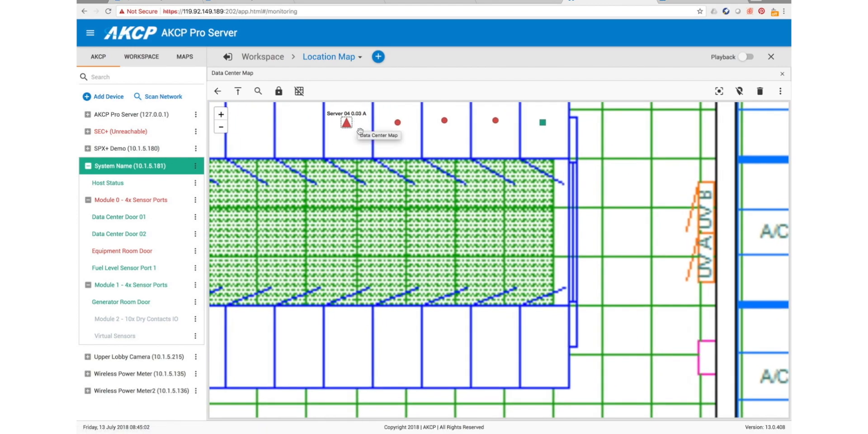
pyautogui.moveTo(367, 138); pyautogui.dragTo(411, 189)
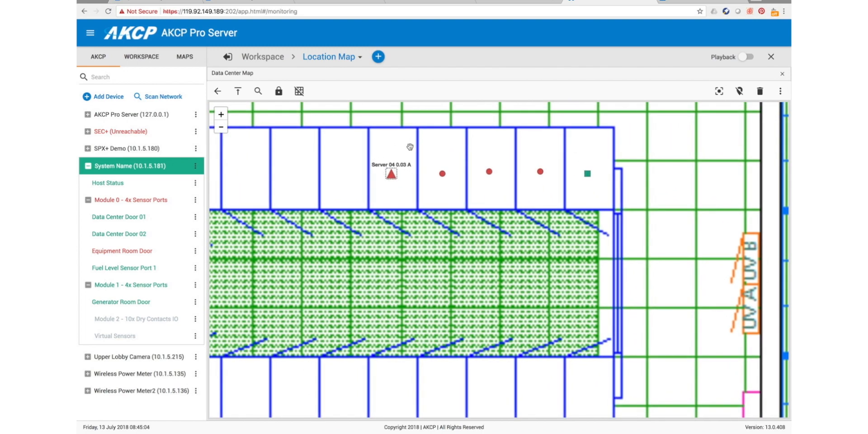
pyautogui.click(220, 130)
pyautogui.click(220, 130)
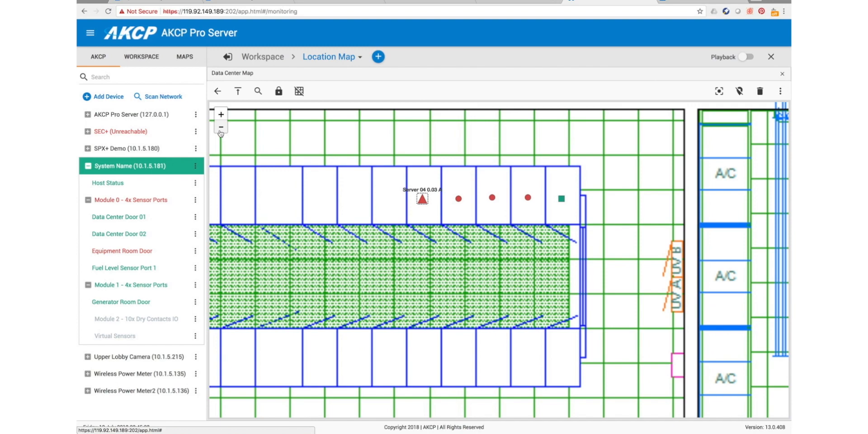
pyautogui.click(221, 128)
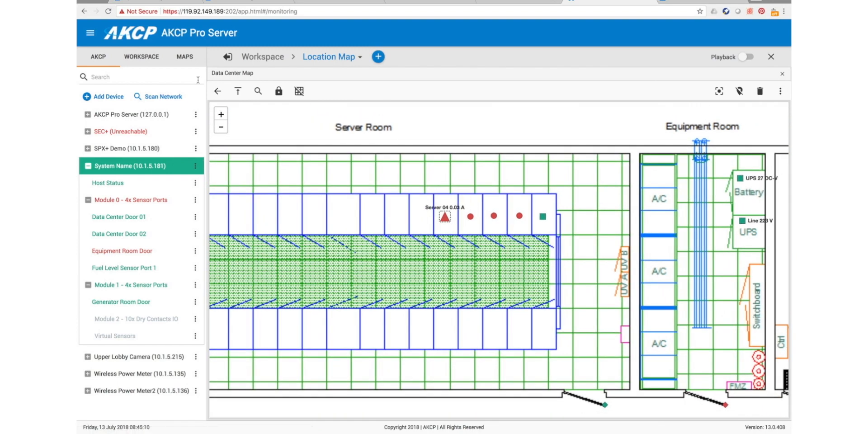
pyautogui.click(221, 128)
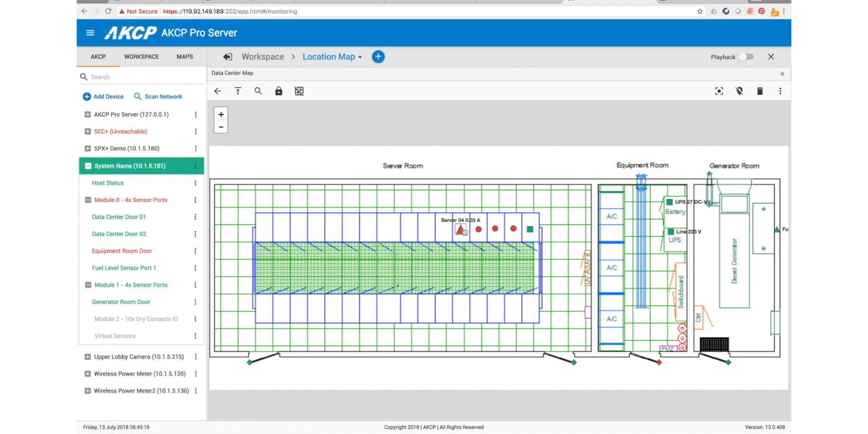
# - Unlock the map markers, move the Server 04 marker just above its rack row, and lock the markers again
pyautogui.click(279, 92)
pyautogui.moveTo(461, 225); pyautogui.dragTo(461, 208)
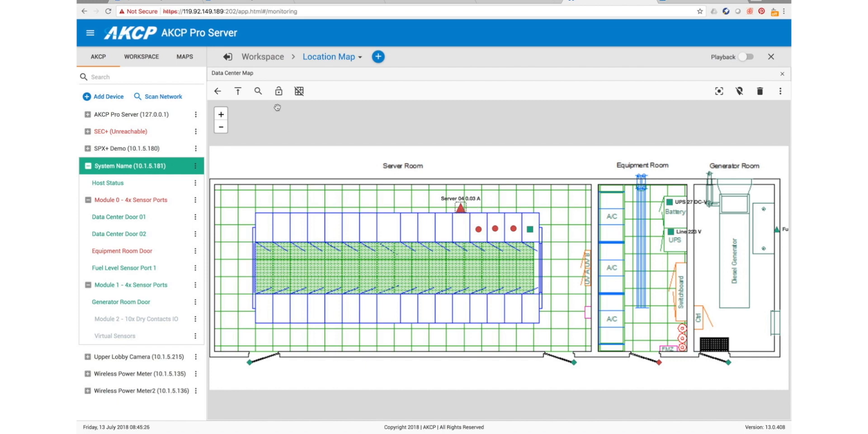
pyautogui.click(279, 91)
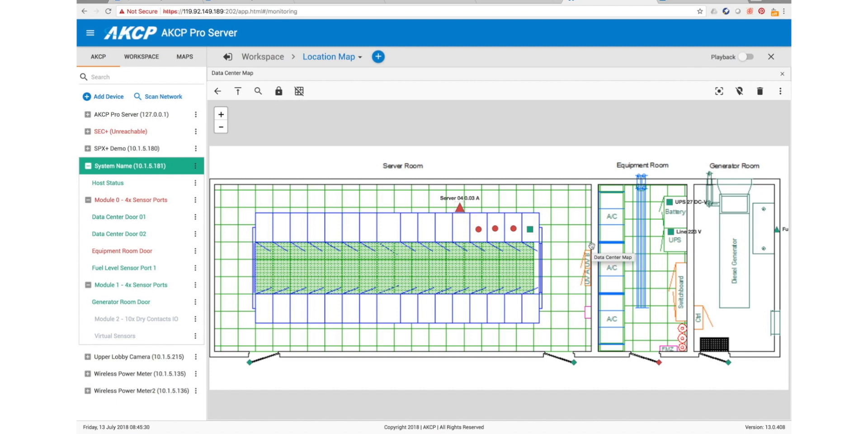
# - Unlock and relock the front door on the Rack 01 map, and return to the Data Center Map
pyautogui.click(531, 230)
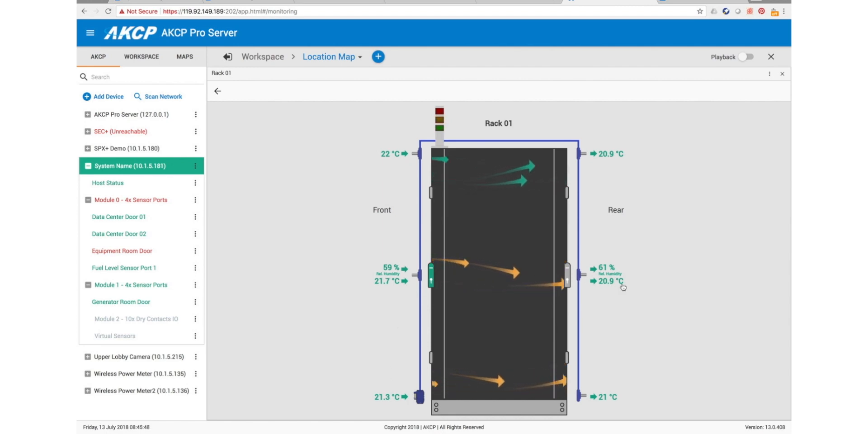
pyautogui.click(431, 281)
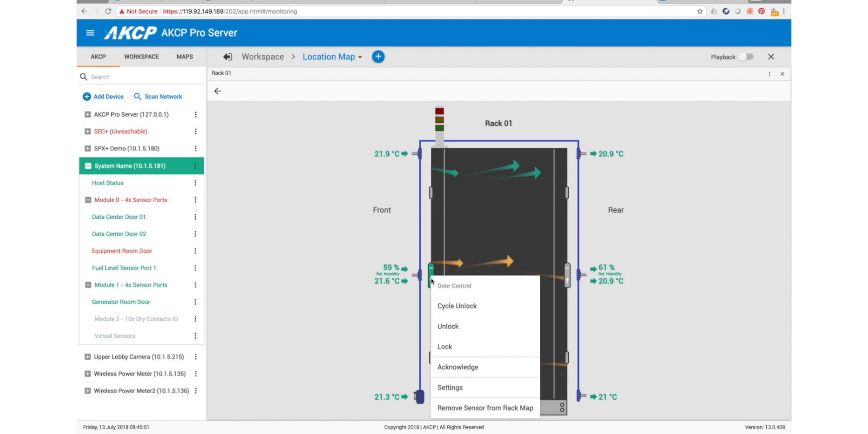
pyautogui.click(449, 328)
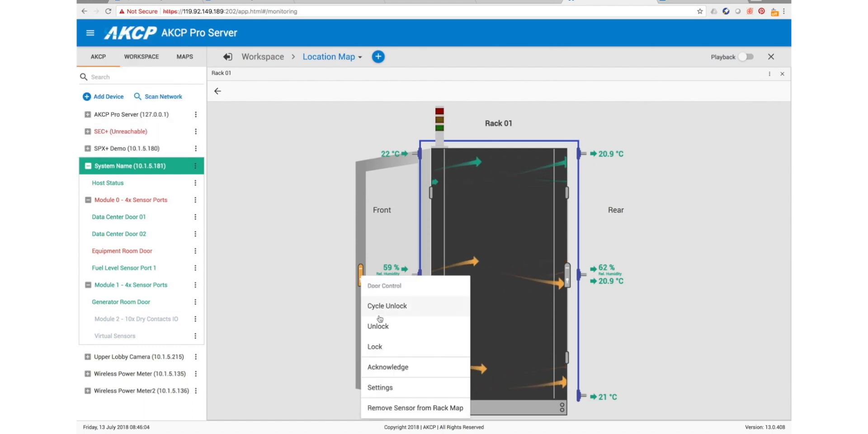
pyautogui.click(376, 347)
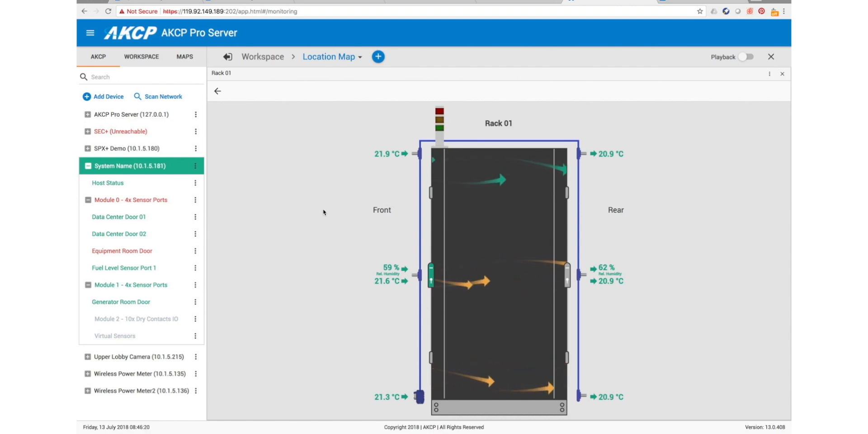
pyautogui.click(218, 91)
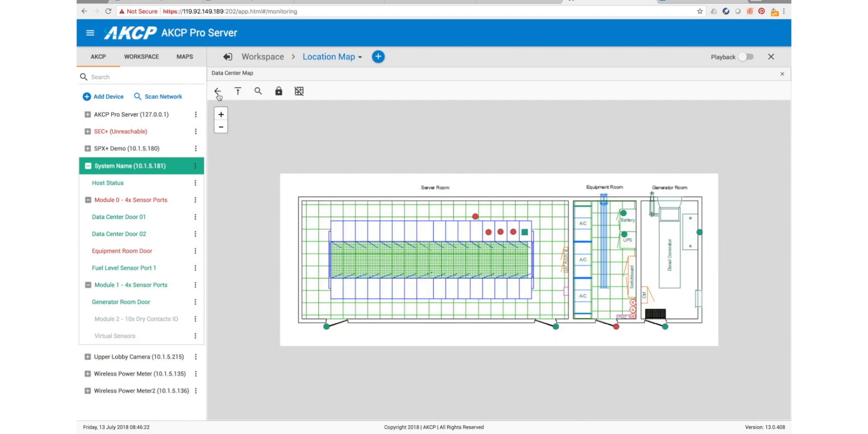